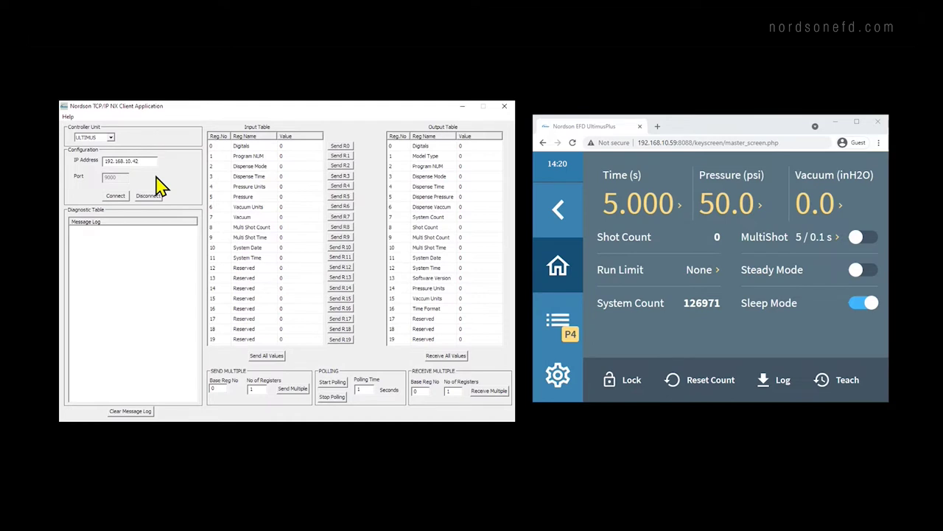
- Connect to the ULTIMUS controller at IP address 192.168.10.59 and receive all of its output register values
{"action": "key", "text": "BackSpace"}
{"action": "key", "text": "BackSpace"}
{"action": "type", "text": "59"}
{"action": "left_click", "coordinate": [118, 198]}
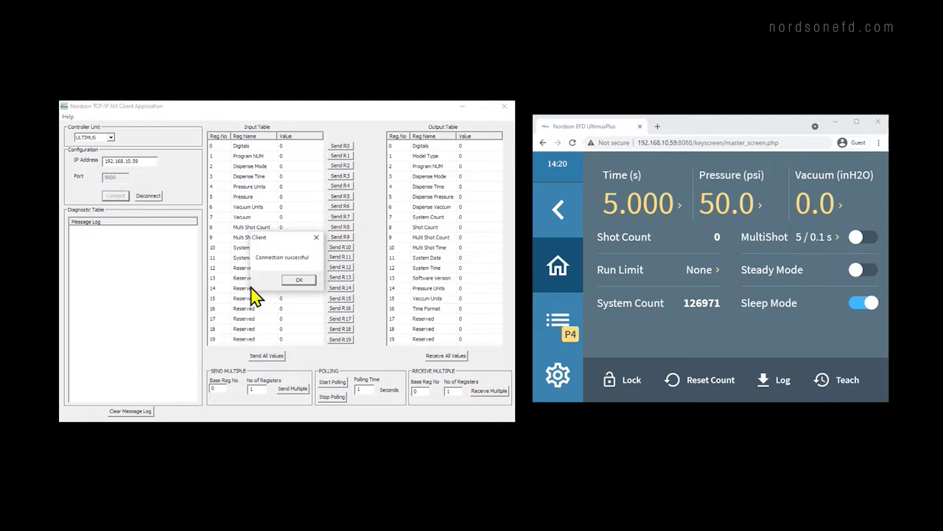
{"action": "left_click", "coordinate": [297, 279]}
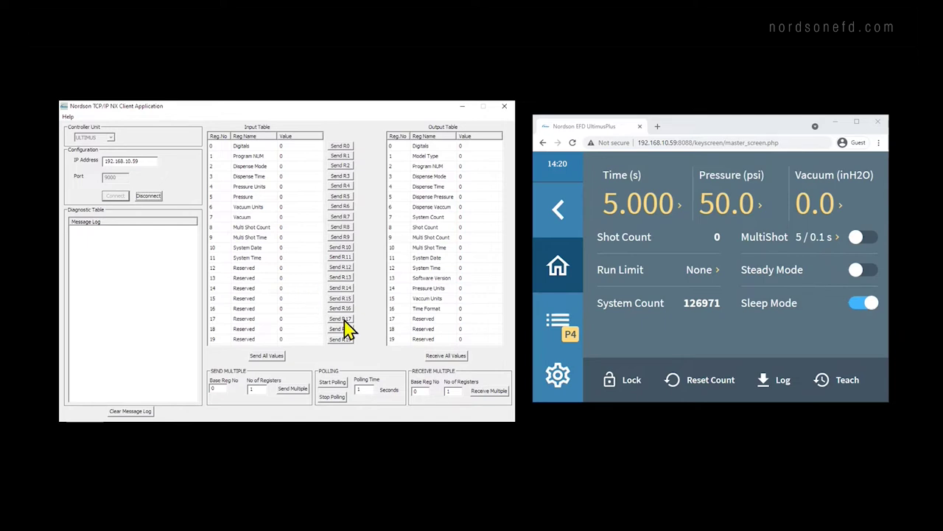
{"action": "left_click", "coordinate": [441, 358]}
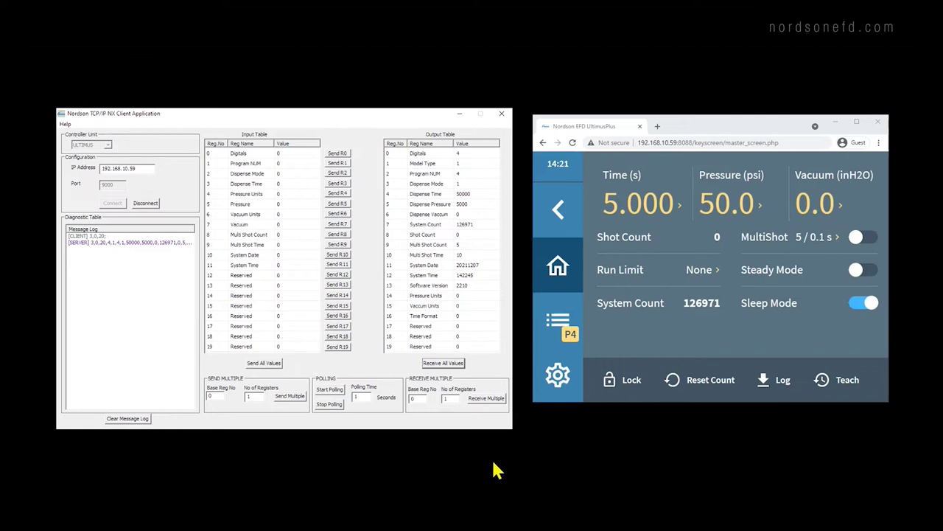
- Enter 20211207 as the System Date and 142900 as the System Time in the input table
{"action": "left_click", "coordinate": [291, 257]}
{"action": "type", "text": "2"}
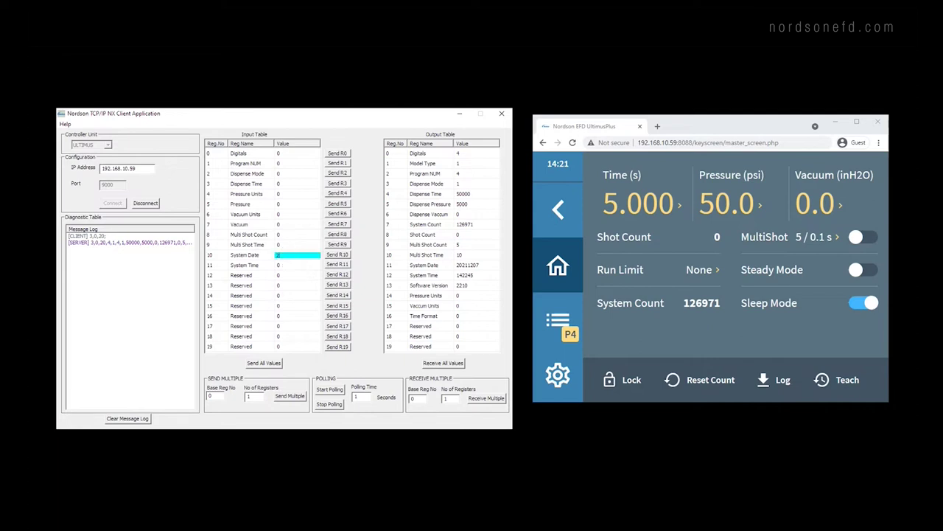
{"action": "type", "text": "0211207"}
{"action": "left_click", "coordinate": [299, 265]}
{"action": "type", "text": "142900"}
- Send 2 registers in one multiple send, starting at base register 10
{"action": "left_click", "coordinate": [216, 395]}
{"action": "key", "text": "BackSpace"}
{"action": "type", "text": "10"}
{"action": "left_click", "coordinate": [252, 396]}
{"action": "key", "text": "BackSpace"}
{"action": "type", "text": "2"}
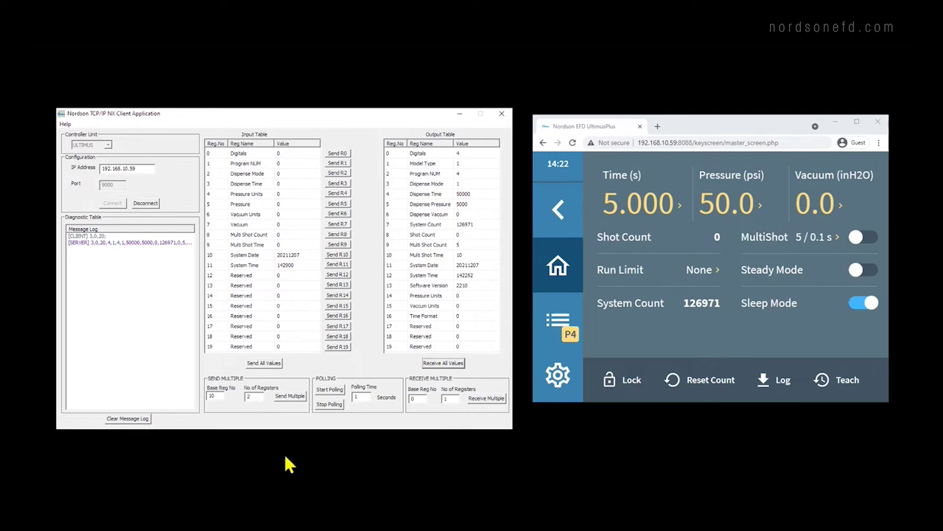
{"action": "left_click", "coordinate": [292, 399]}
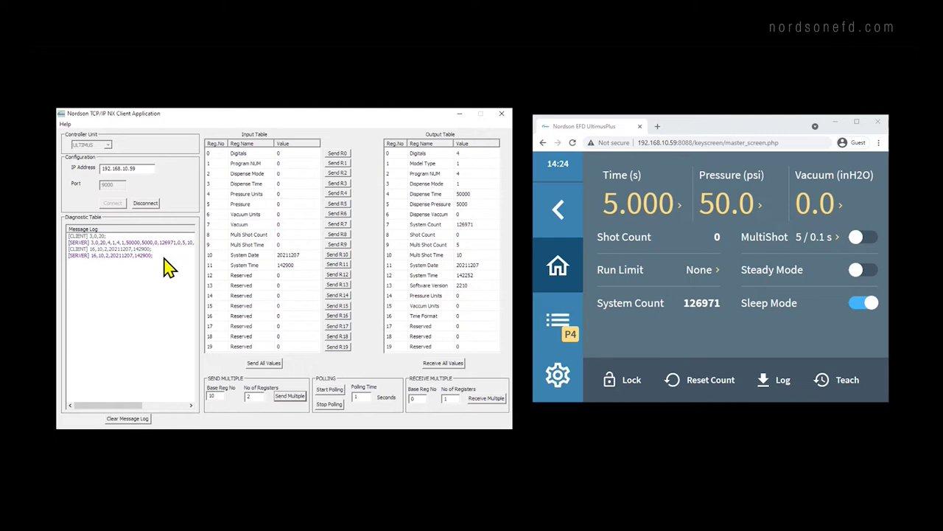
- Set the Digitals input register to 16 and send register 0 to the controller
{"action": "left_click", "coordinate": [279, 153]}
{"action": "left_click", "coordinate": [283, 155]}
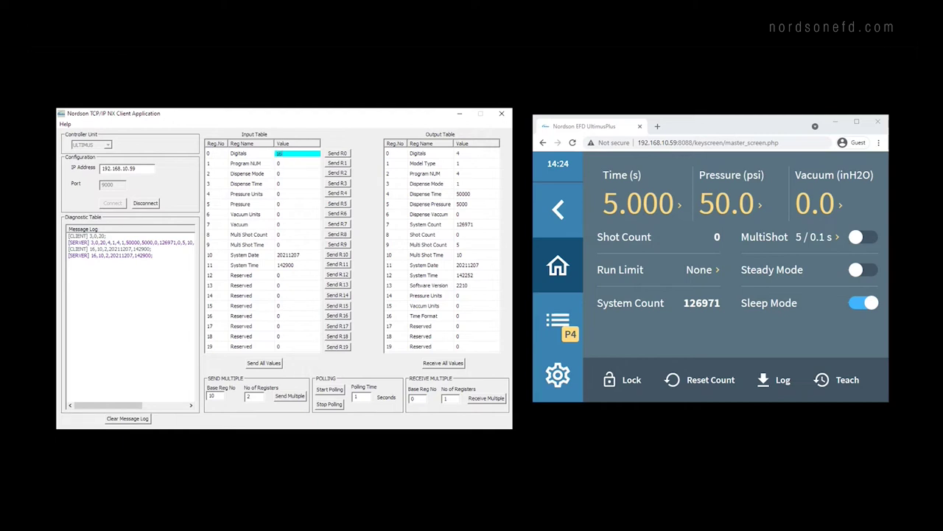
{"action": "type", "text": "16"}
{"action": "left_click", "coordinate": [335, 155]}
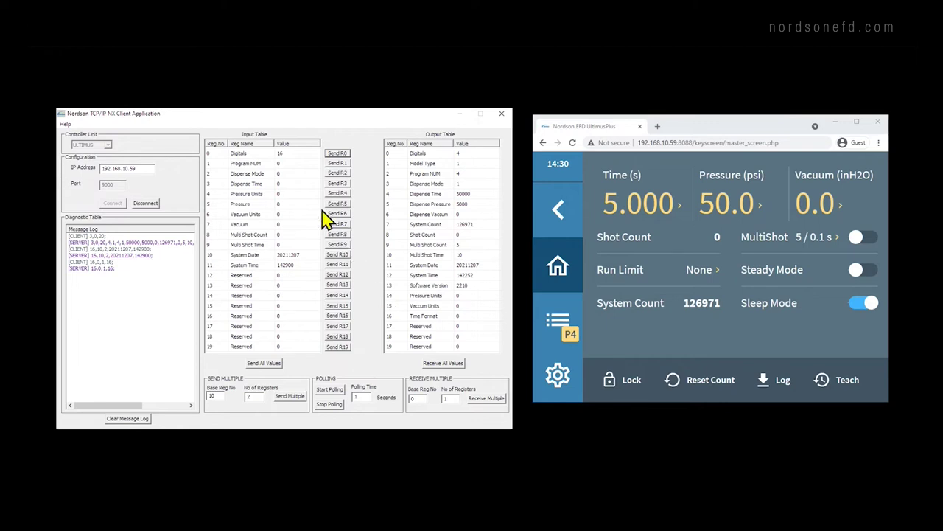
- Set the Program NUM input register to 2 and send register 1
{"action": "double_click", "coordinate": [303, 164]}
{"action": "type", "text": "2"}
{"action": "left_click", "coordinate": [337, 164]}
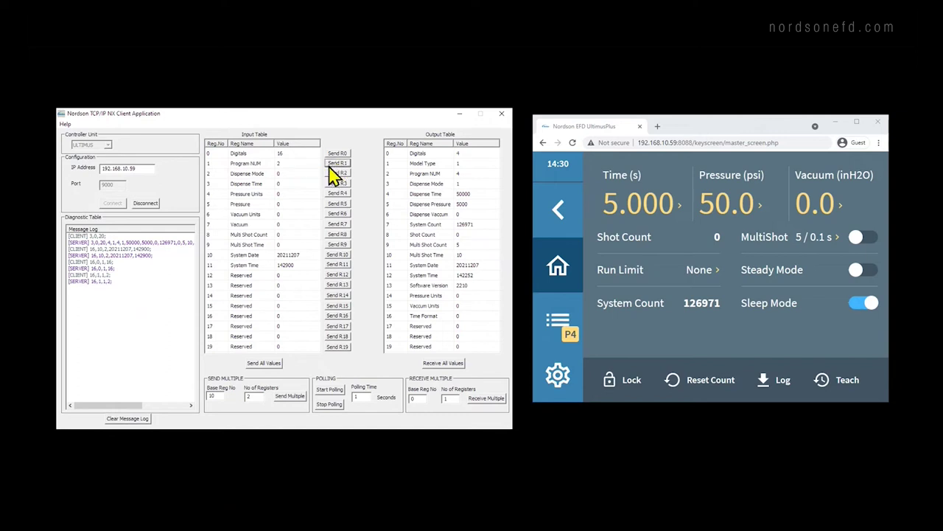
- Set the Digitals input register to 64 and send register 0
{"action": "left_click", "coordinate": [288, 153]}
{"action": "type", "text": "4"}
{"action": "key", "text": "BackSpace"}
{"action": "key", "text": "BackSpace"}
{"action": "left_click", "coordinate": [333, 156]}
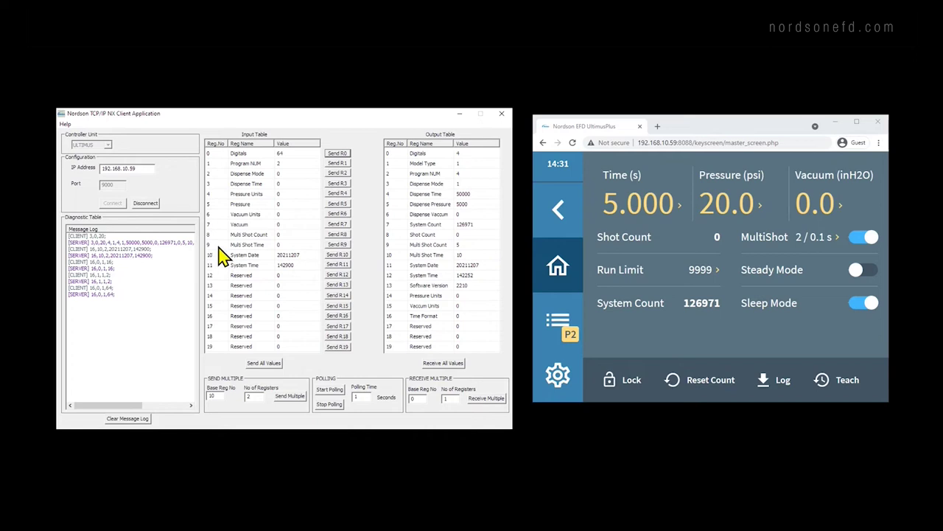
- Enter Dispense Mode 1, Dispense Time 5000 and Pressure 1500 in the input table, keeping Pressure Units at 0
{"action": "left_click", "coordinate": [291, 173]}
{"action": "left_click", "coordinate": [284, 184]}
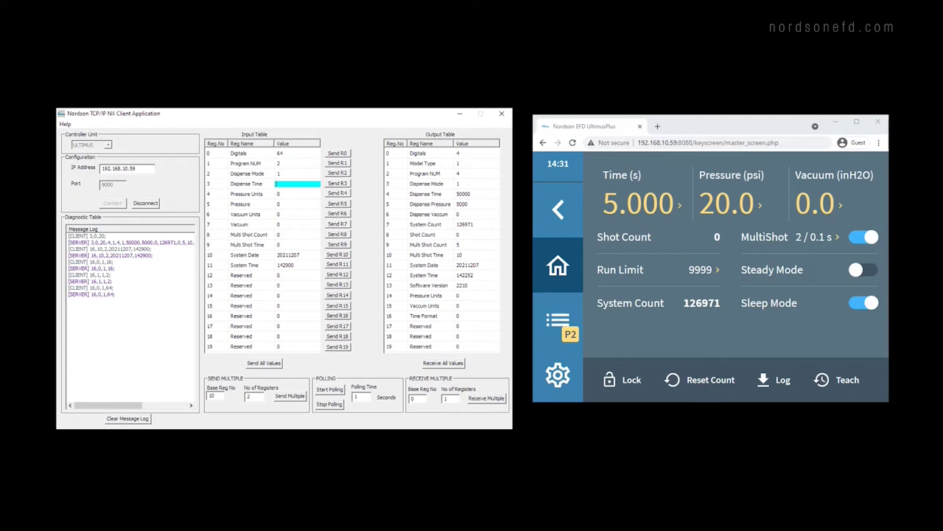
{"action": "type", "text": "5000"}
{"action": "left_click", "coordinate": [292, 193]}
{"action": "left_click", "coordinate": [293, 204]}
{"action": "type", "text": "15"}
- Enter Multi Shot Count 5 and Multi Shot Time 100, keeping Vacuum Units and Vacuum at 0
{"action": "left_click", "coordinate": [299, 214]}
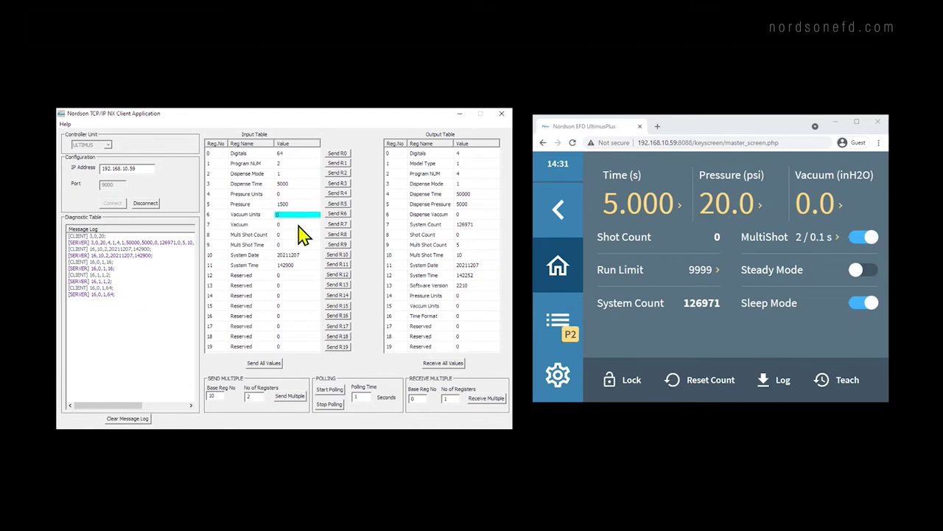
{"action": "left_click", "coordinate": [297, 224]}
{"action": "left_click", "coordinate": [297, 234]}
{"action": "type", "text": "5"}
{"action": "left_click", "coordinate": [293, 244]}
{"action": "type", "text": "100"}
{"action": "key", "text": "Escape"}
- Set the Digitals value in the input table to 32
{"action": "left_click", "coordinate": [288, 152]}
{"action": "type", "text": "32"}
{"action": "key", "text": "Return"}
{"action": "left_click", "coordinate": [288, 184]}
- Send 10 registers in one multiple send, starting at base register 0
{"action": "left_click", "coordinate": [221, 394]}
{"action": "type", "text": "10"}
{"action": "double_click", "coordinate": [254, 396]}
{"action": "type", "text": "10"}
{"action": "left_click", "coordinate": [286, 398]}
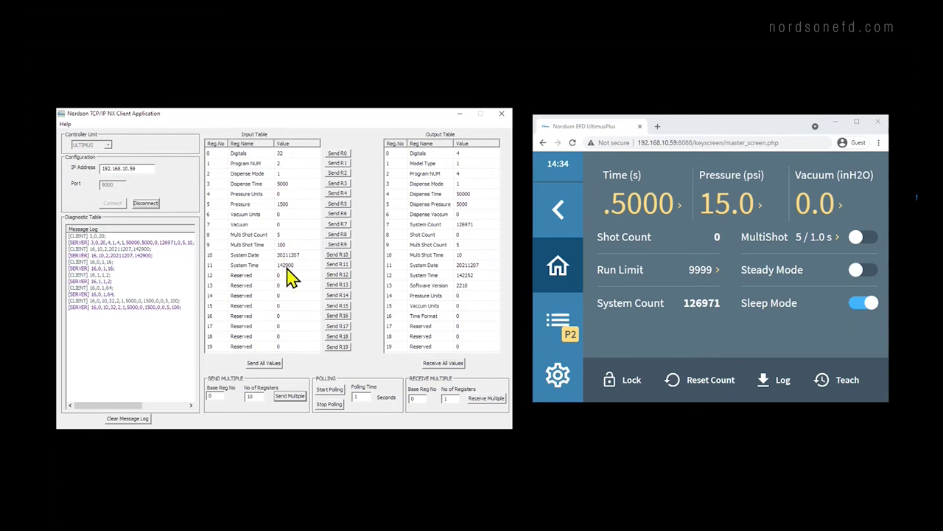
- Reset the Digitals input register to 0 and send register 0
{"action": "left_click", "coordinate": [293, 153]}
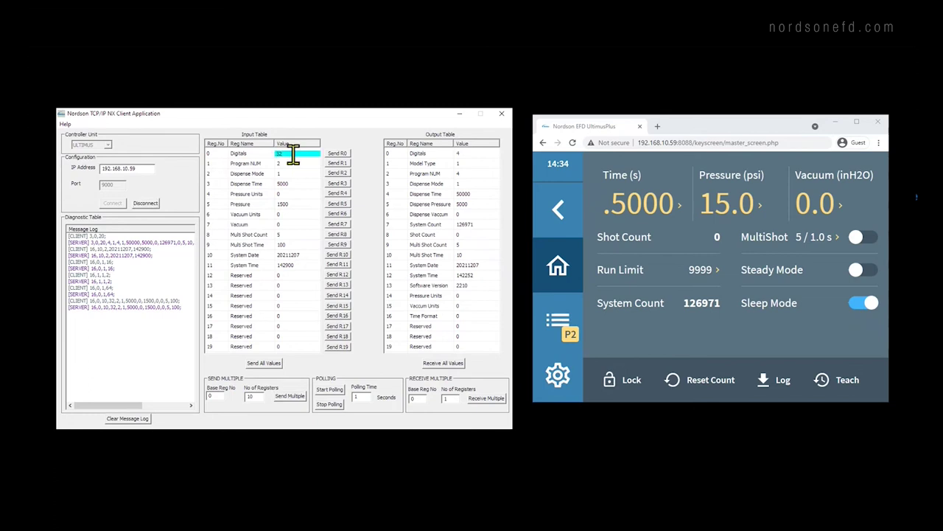
{"action": "type", "text": "0"}
{"action": "left_click", "coordinate": [337, 154]}
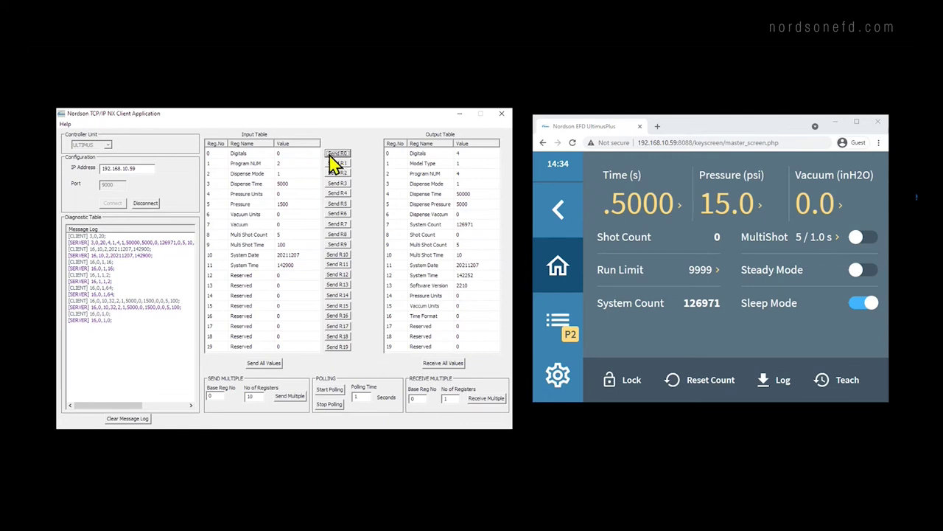
- Set Dispense Time to 6000 and Digitals to 32, and send the block of 10 registers
{"action": "left_click", "coordinate": [284, 184]}
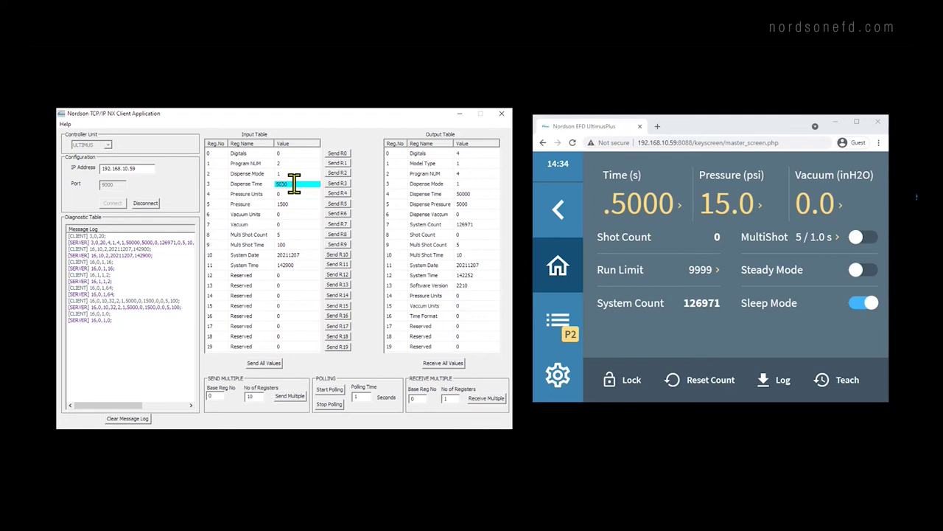
{"action": "type", "text": "8000"}
{"action": "left_click", "coordinate": [291, 154]}
{"action": "left_click", "coordinate": [289, 155]}
{"action": "type", "text": "32"}
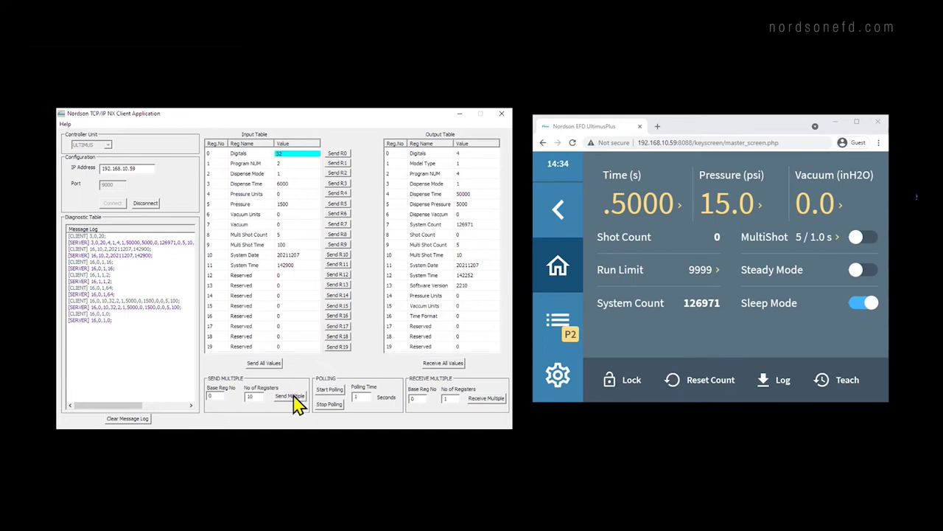
{"action": "left_click", "coordinate": [291, 397]}
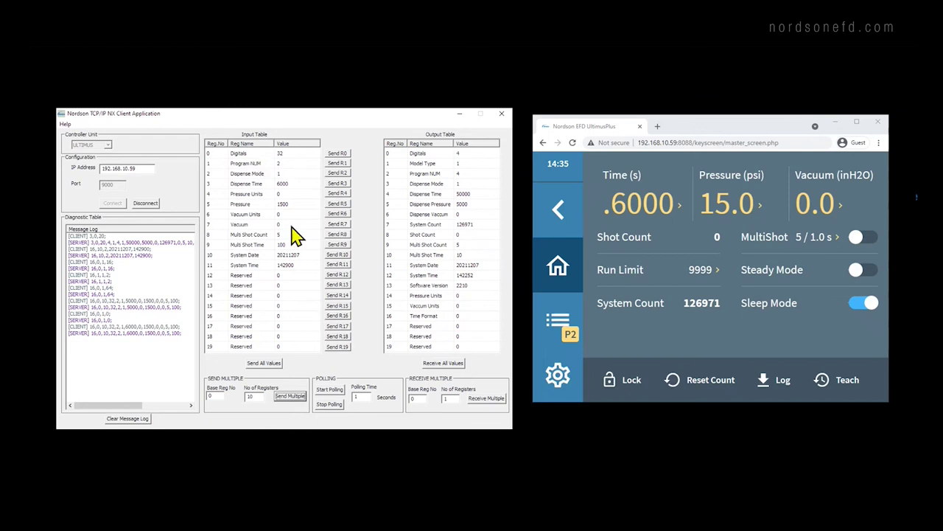
- Set Dispense Time to 5000 and send the 10 registers with Digitals still at 32
{"action": "double_click", "coordinate": [280, 183]}
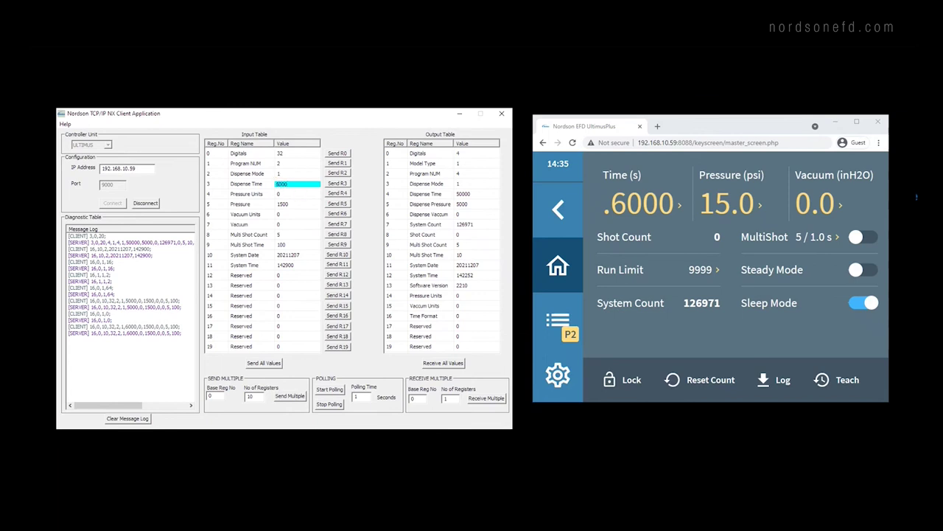
{"action": "left_click", "coordinate": [292, 399]}
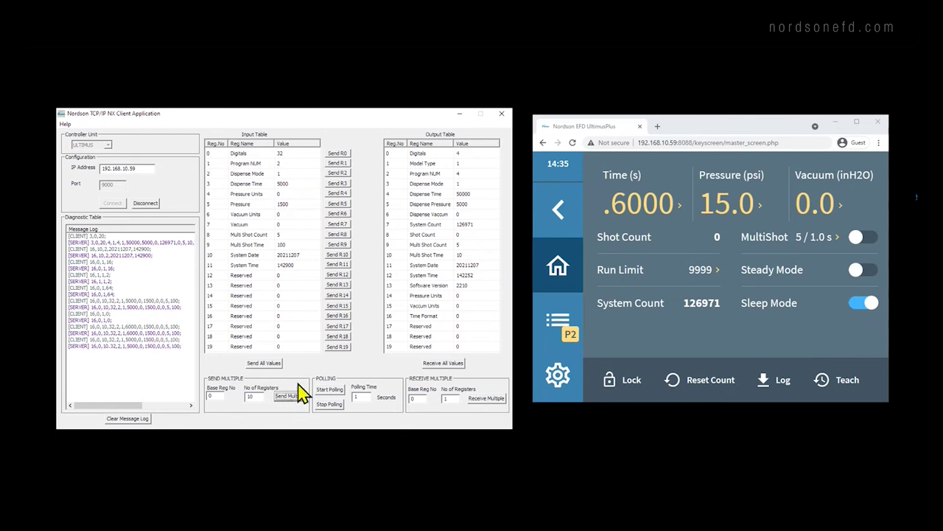
- Toggle the Digitals register by sending 0 and subsequently 32 through register 0
{"action": "left_click", "coordinate": [305, 153]}
{"action": "type", "text": "0"}
{"action": "left_click", "coordinate": [333, 155]}
{"action": "type", "text": "32"}
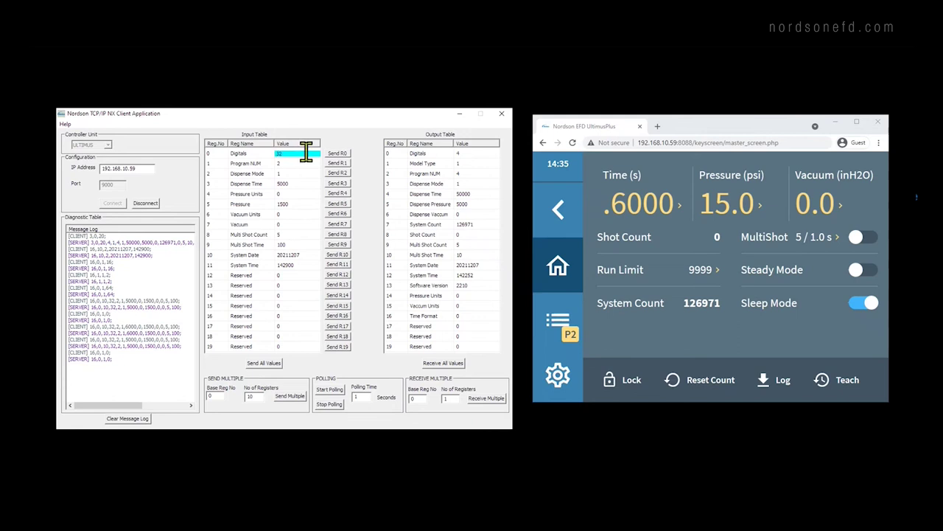
{"action": "left_click", "coordinate": [336, 154]}
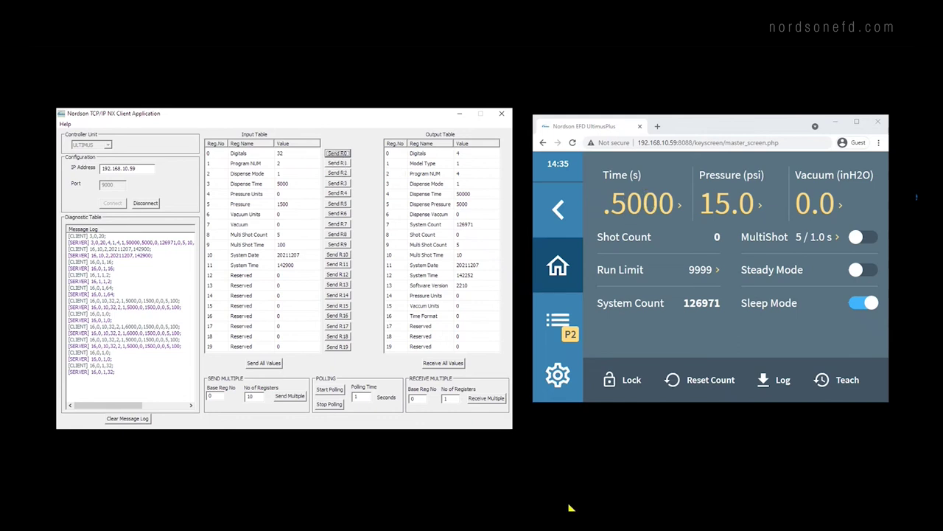
{"action": "key", "text": "shift+Tab"}
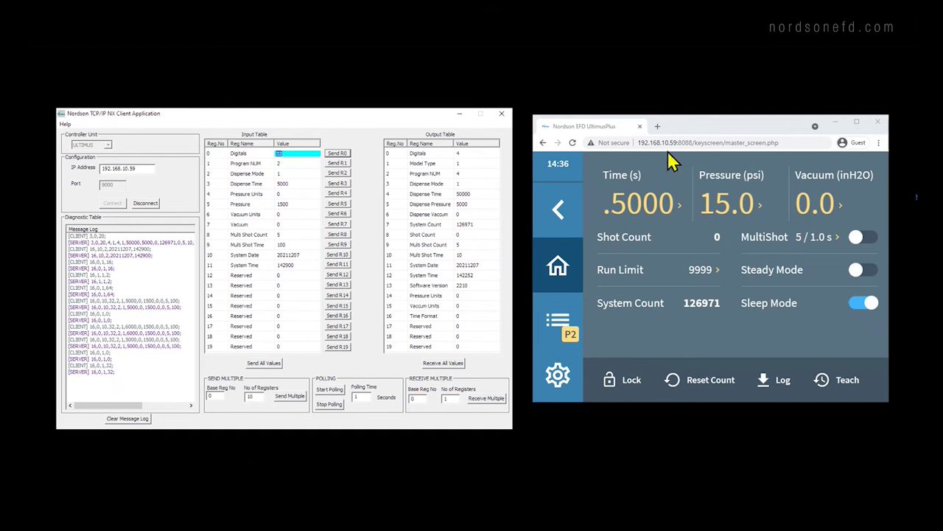
- Load the controller's web interface at 192.168.10.59:8088 in the browser and open its home screen
{"action": "left_click", "coordinate": [645, 142]}
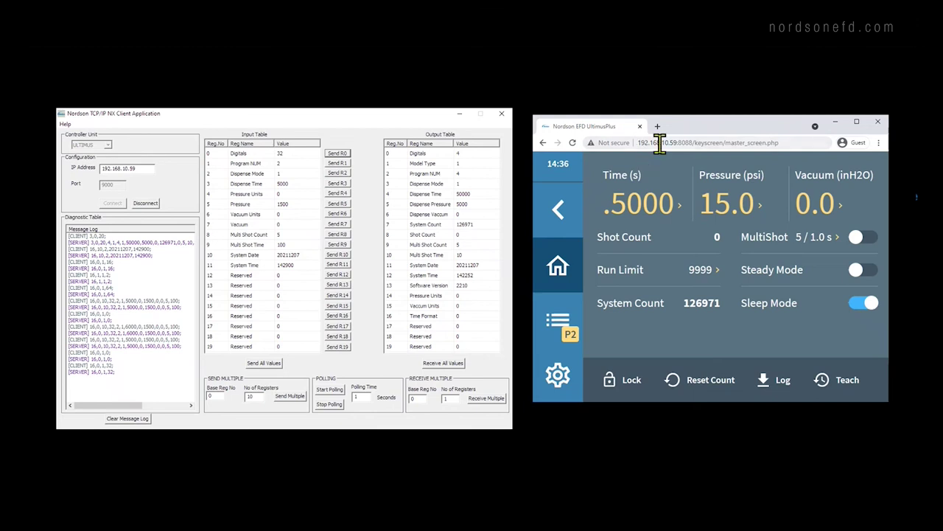
{"action": "left_click", "coordinate": [715, 144]}
{"action": "left_click", "coordinate": [715, 143]}
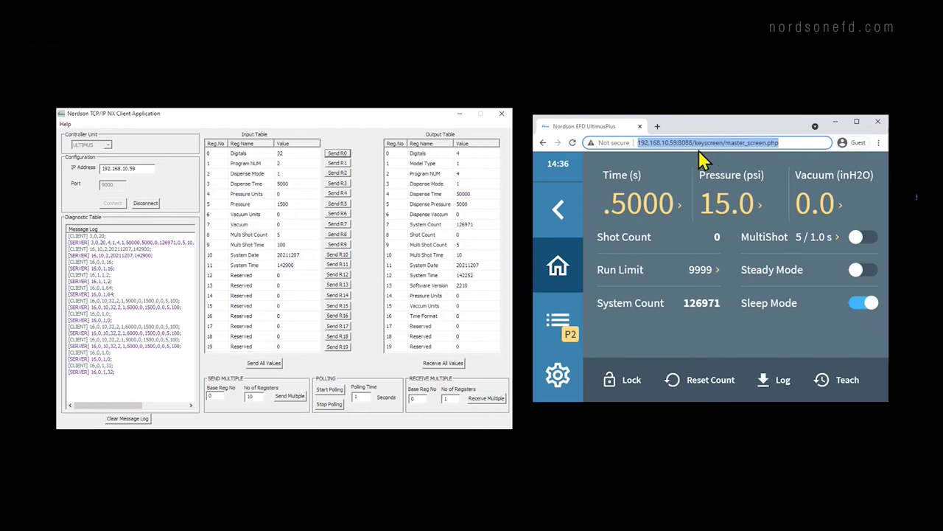
{"action": "key", "text": "BackSpace"}
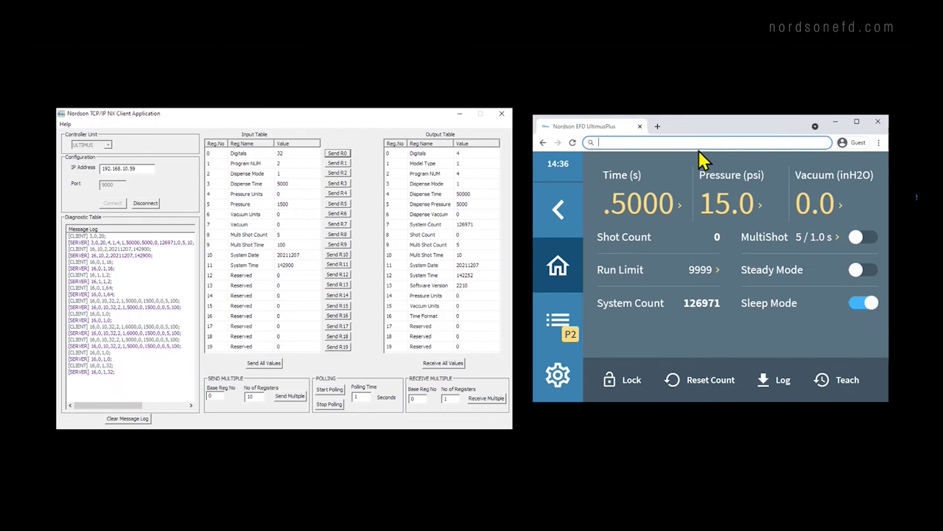
{"action": "type", "text": "192"}
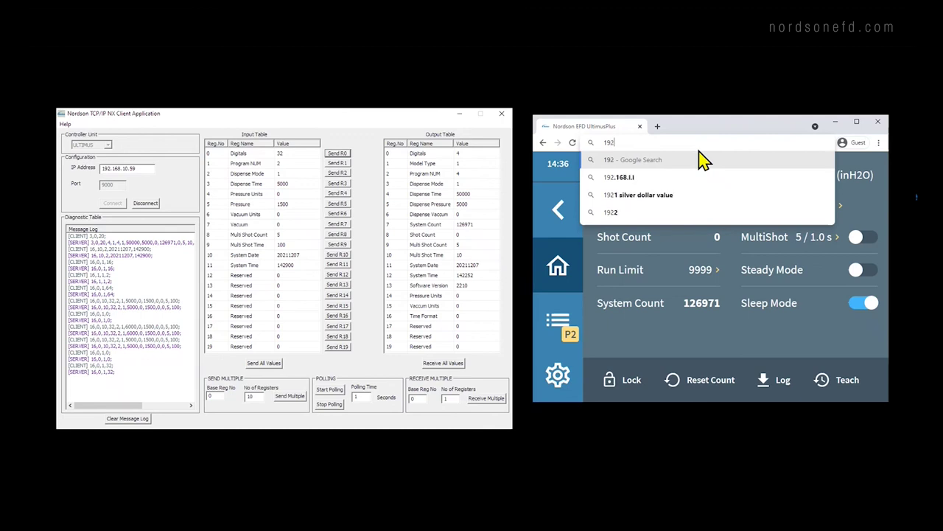
{"action": "type", "text": ".168.10.59"}
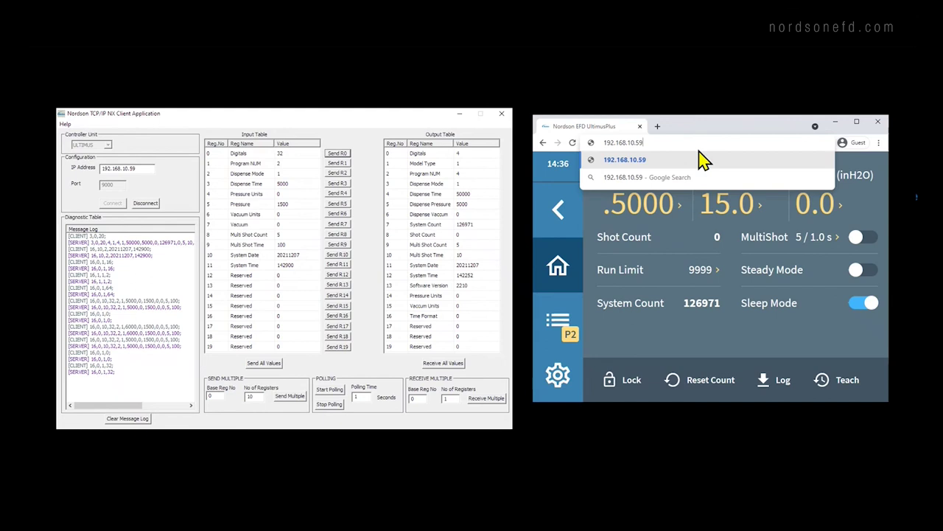
{"action": "type", "text": ":8088"}
{"action": "left_click", "coordinate": [703, 159]}
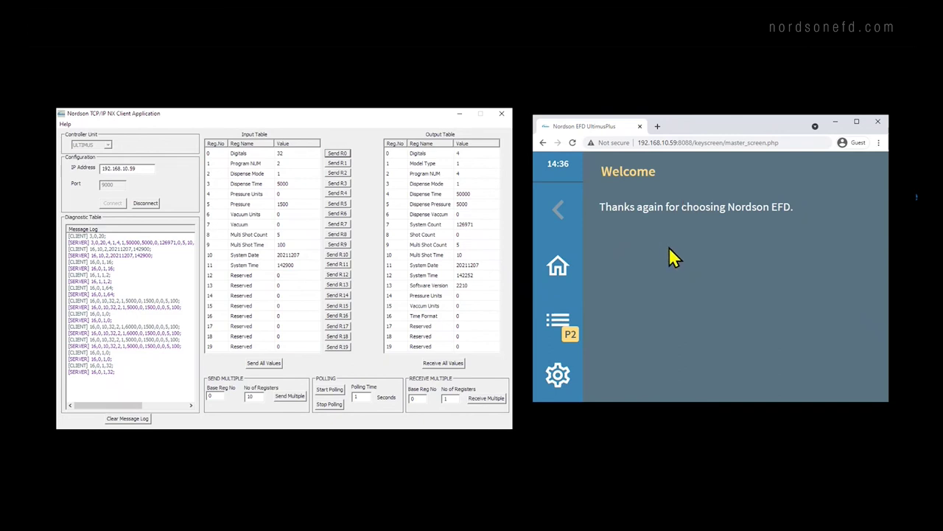
{"action": "left_click", "coordinate": [575, 267]}
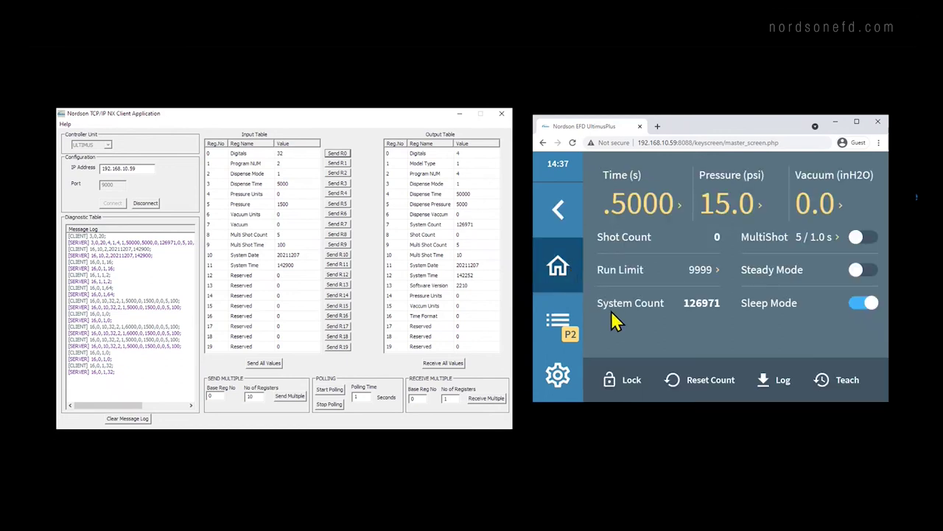
- Set the dispense time of program P2 to 5.300 seconds in the web interface
{"action": "left_click", "coordinate": [637, 202]}
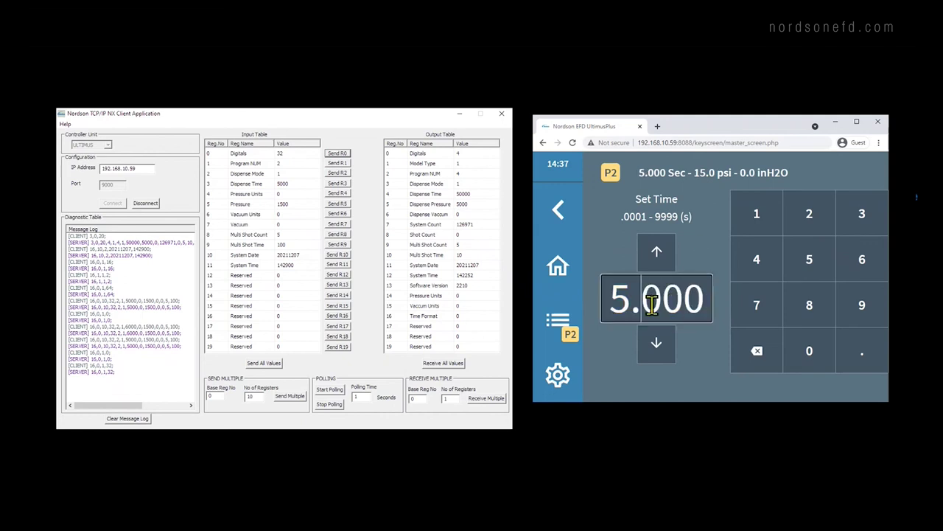
{"action": "left_click", "coordinate": [655, 306]}
{"action": "key", "text": "Delete"}
{"action": "type", "text": "3"}
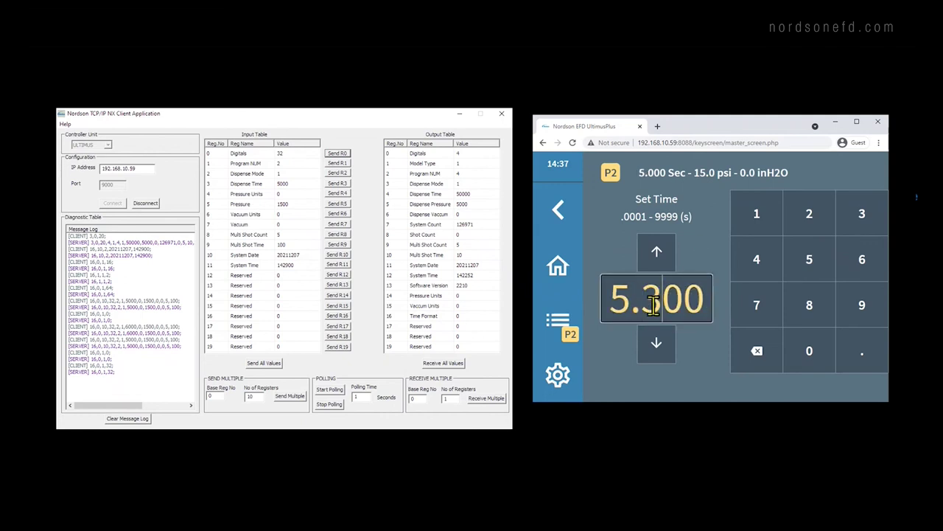
{"action": "key", "text": "Return"}
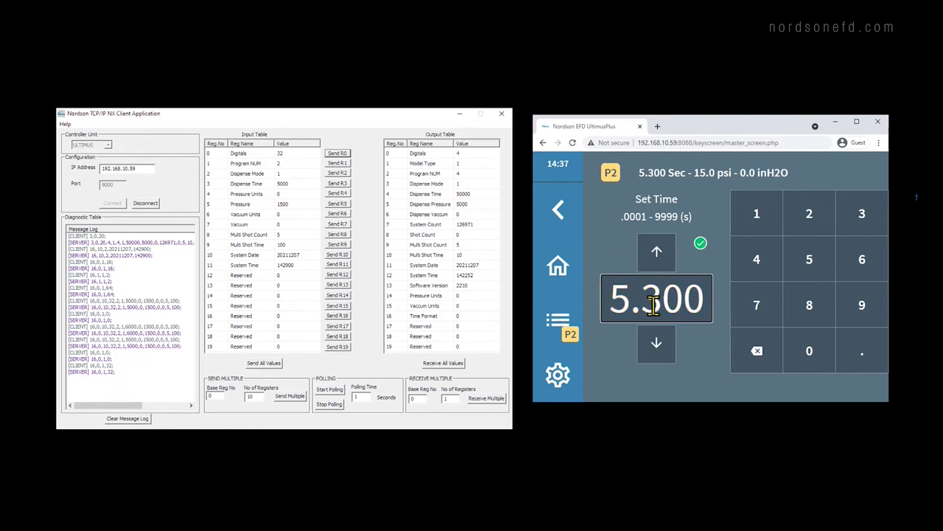
- Open the Export / Import Library page from the Program Library
{"action": "left_click", "coordinate": [554, 329]}
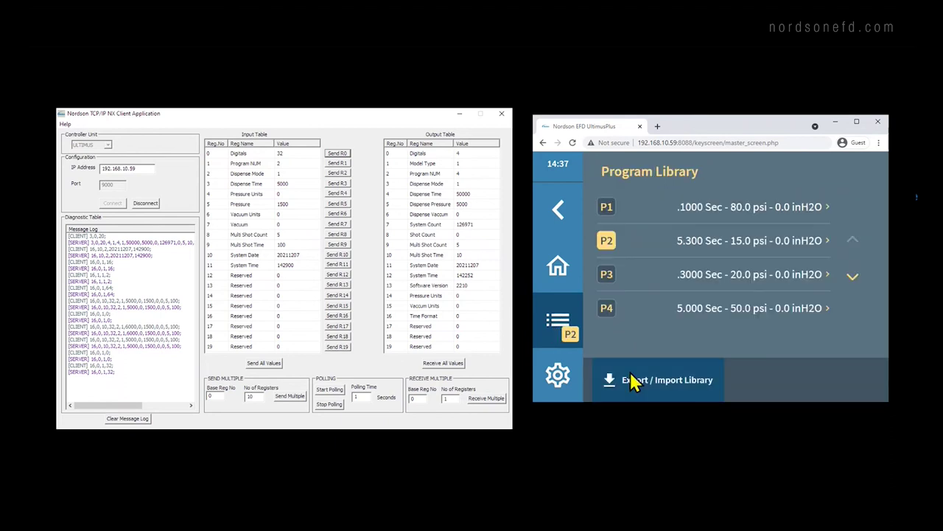
{"action": "left_click", "coordinate": [651, 386]}
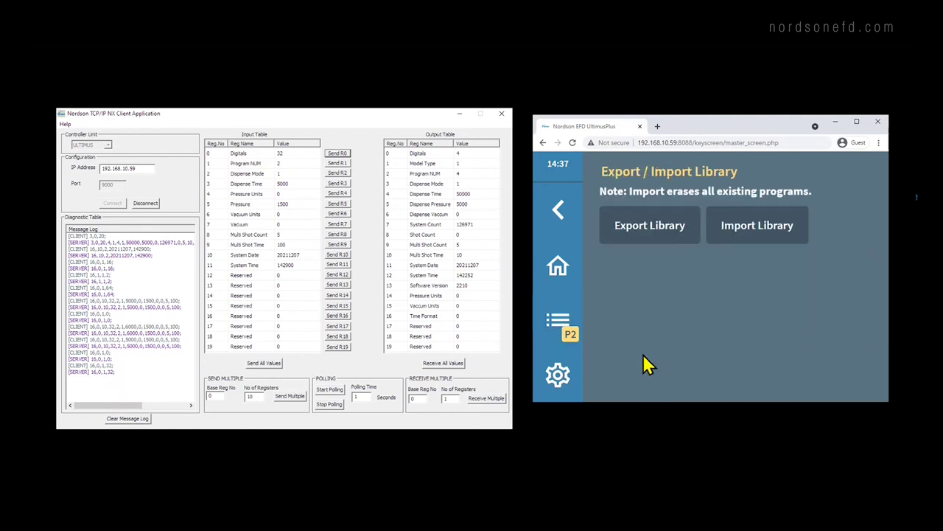
- Export the program library to a file, and open the library import file chooser but cancel it without importing
{"action": "left_click", "coordinate": [658, 233]}
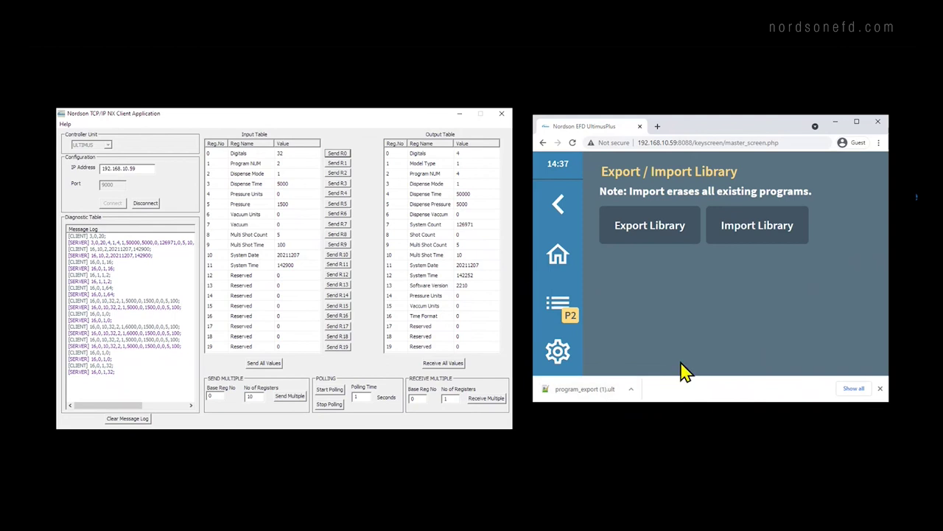
{"action": "left_click", "coordinate": [759, 236]}
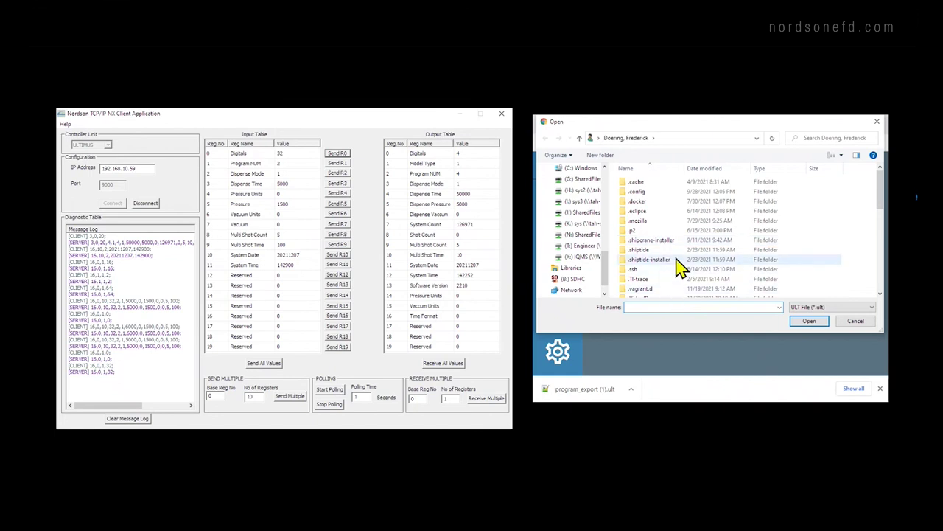
{"action": "left_click", "coordinate": [849, 322]}
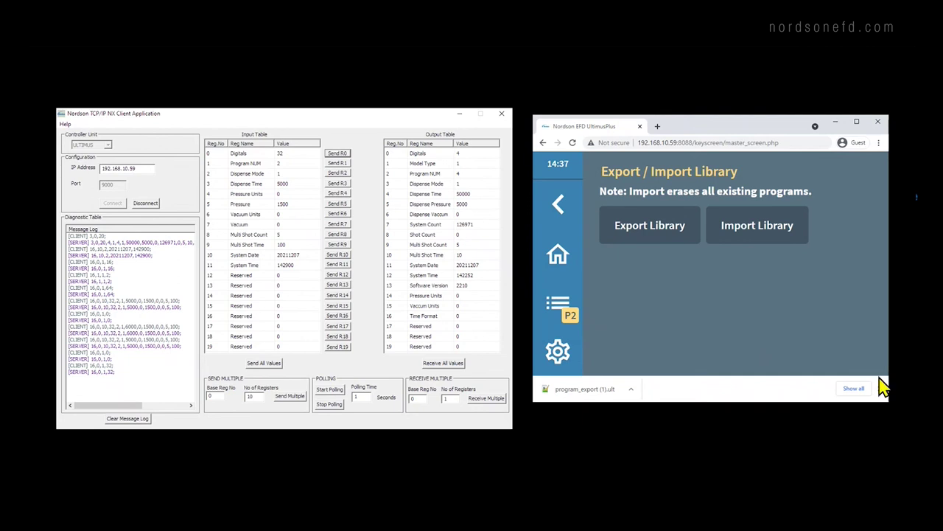
{"action": "left_click", "coordinate": [882, 393]}
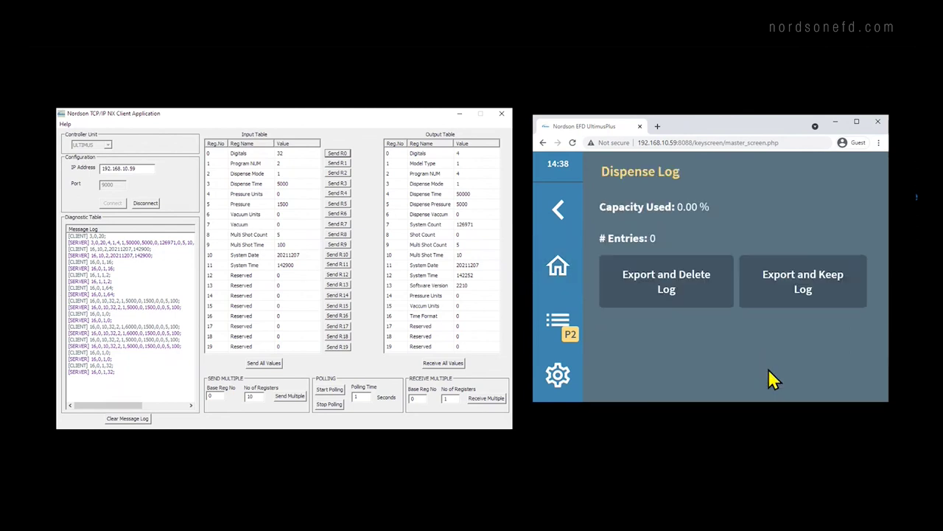
- Export the dispense log from the Dispense Log page while keeping its entries on the controller
{"action": "left_click", "coordinate": [787, 306]}
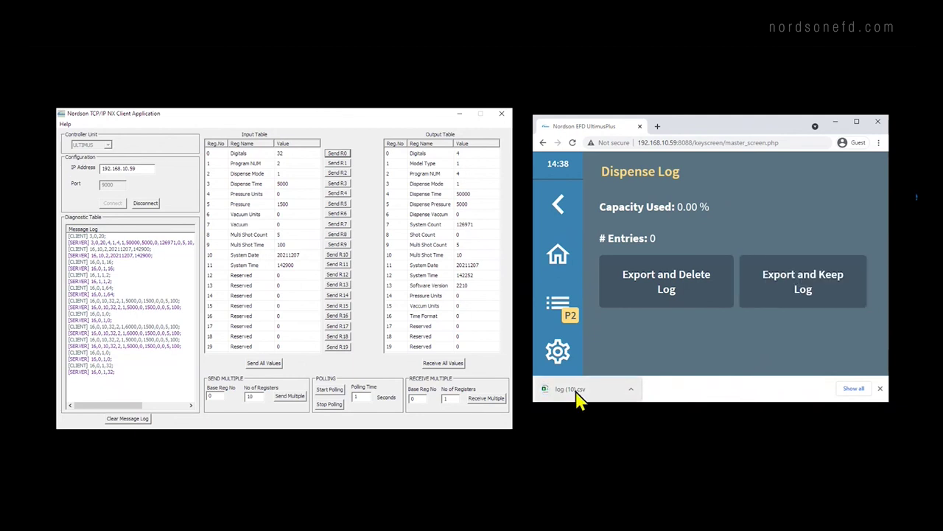
{"action": "left_click", "coordinate": [881, 387]}
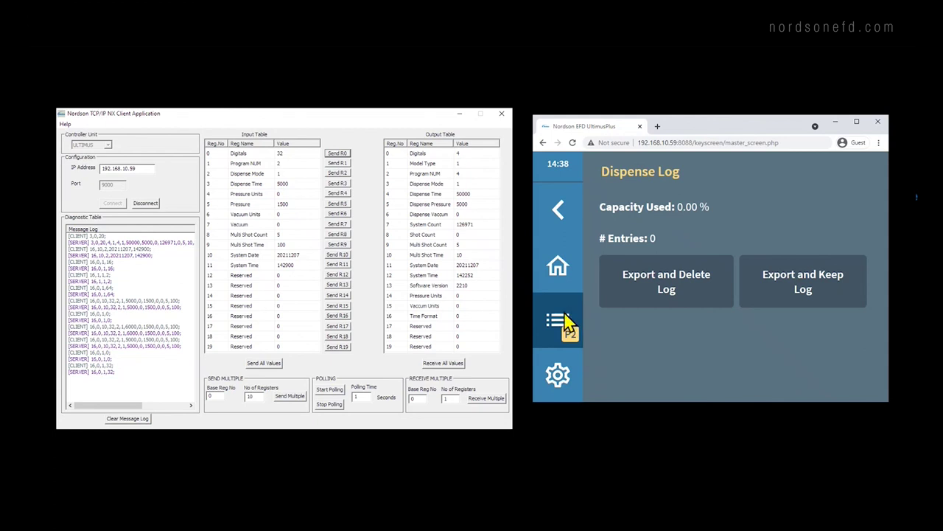
- Open the Software Update page in the controller's settings to view the update procedure
{"action": "left_click", "coordinate": [558, 374]}
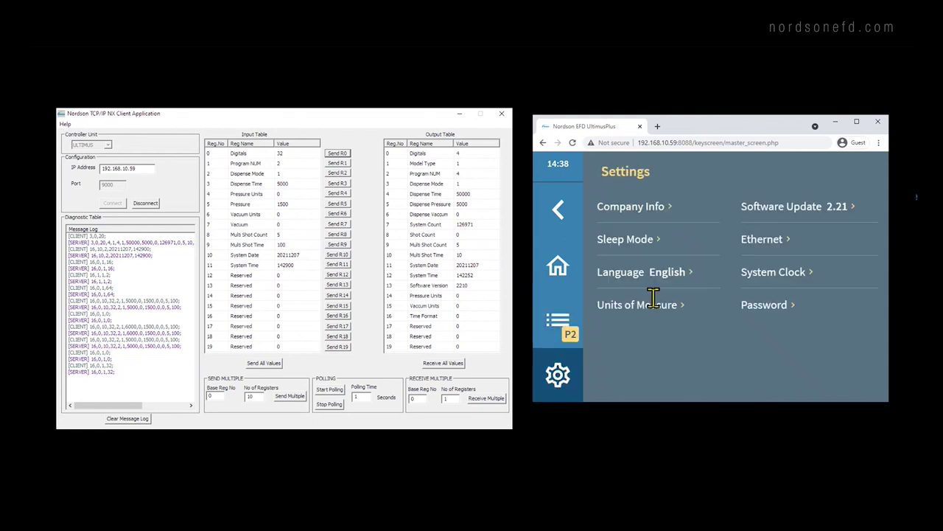
{"action": "left_click", "coordinate": [802, 206]}
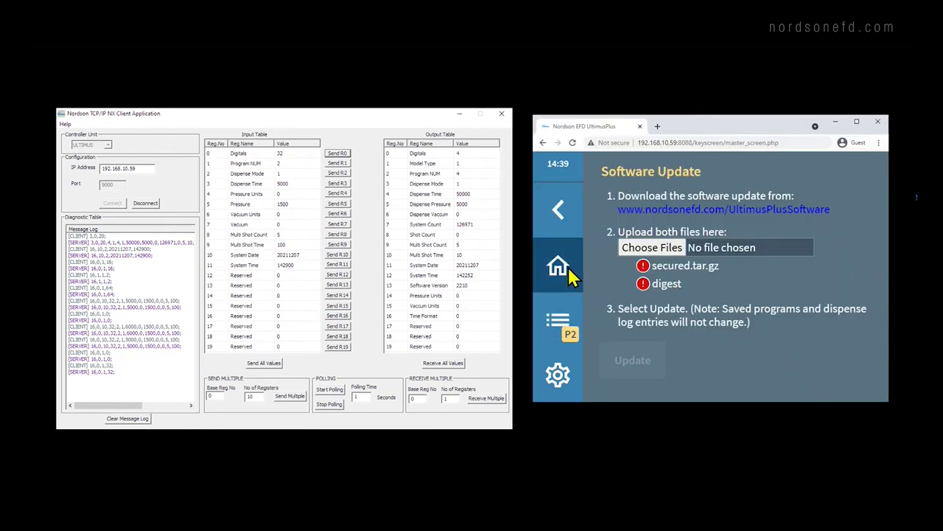
- Open the System Clock settings and synchronize the controller's clock to local time
{"action": "left_click", "coordinate": [558, 376]}
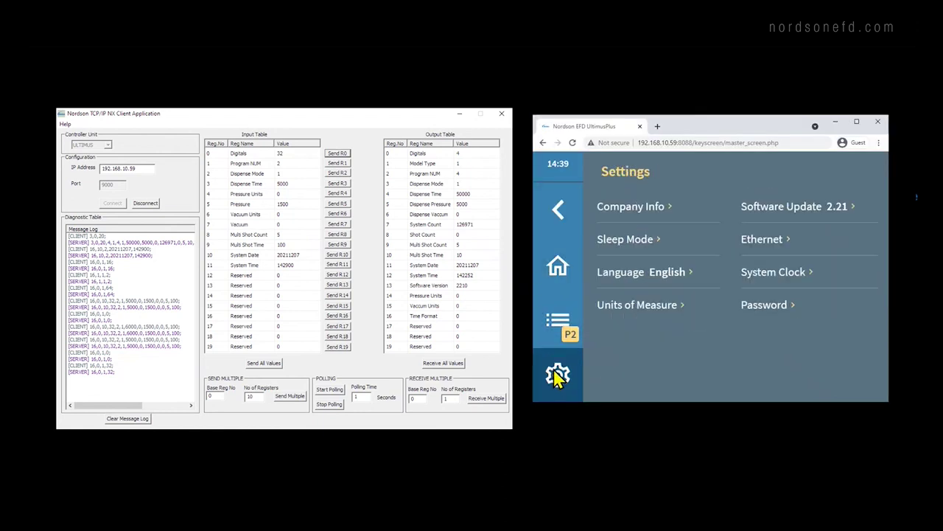
{"action": "left_click", "coordinate": [754, 274]}
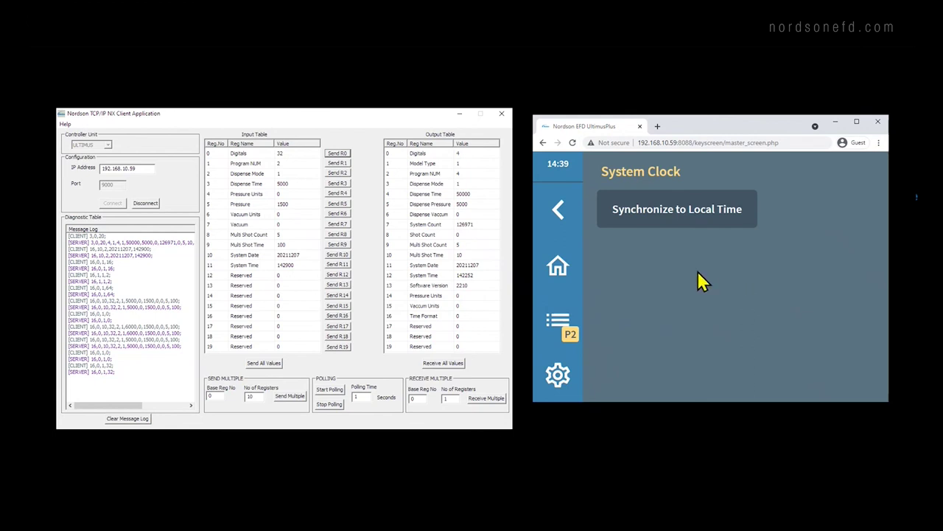
{"action": "left_click", "coordinate": [621, 219]}
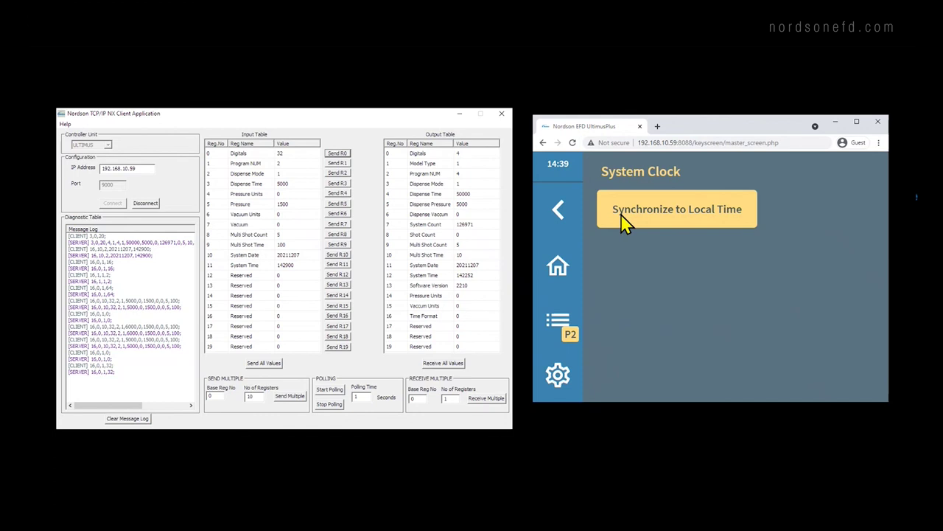
{"action": "left_click", "coordinate": [623, 221]}
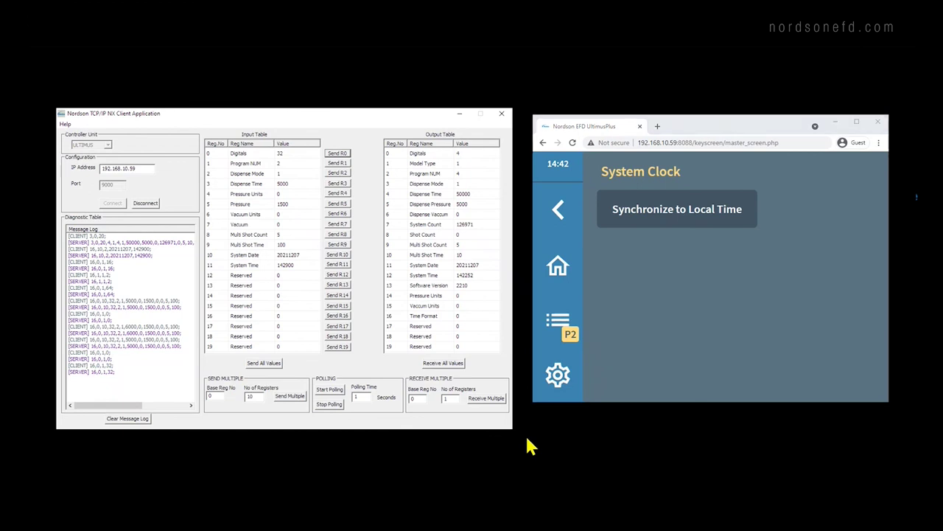
- Switch to FileZilla and connect to host 192.168.10.59 on port 9080, accepting the insecure FTP connection
{"action": "key", "text": "super"}
{"action": "type", "text": "fil"}
{"action": "key", "text": "Return"}
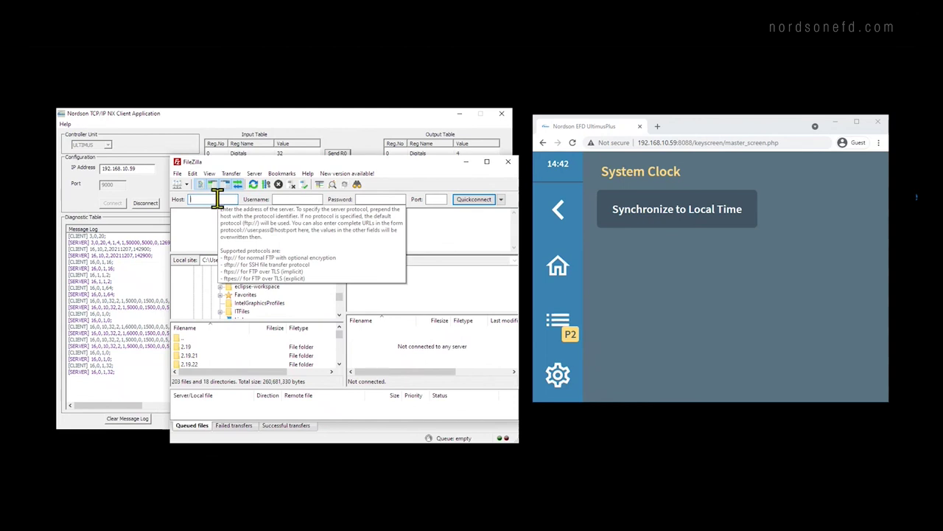
{"action": "type", "text": "192.168.10.59"}
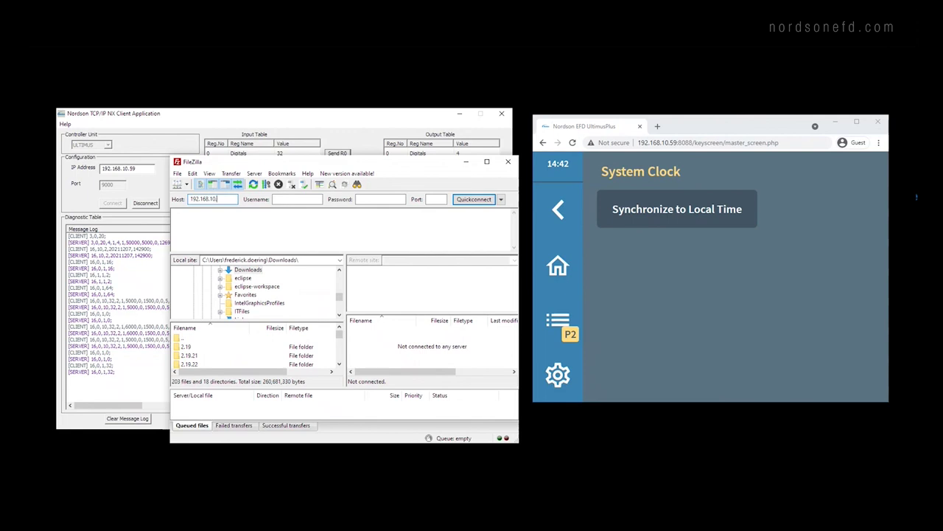
{"action": "left_click", "coordinate": [430, 200]}
{"action": "type", "text": "9080"}
{"action": "left_click", "coordinate": [478, 203]}
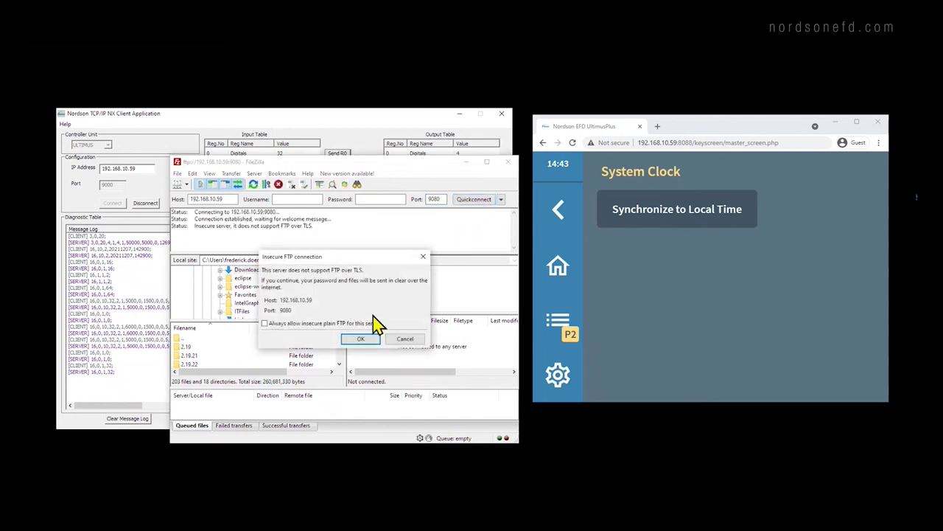
{"action": "left_click", "coordinate": [360, 340]}
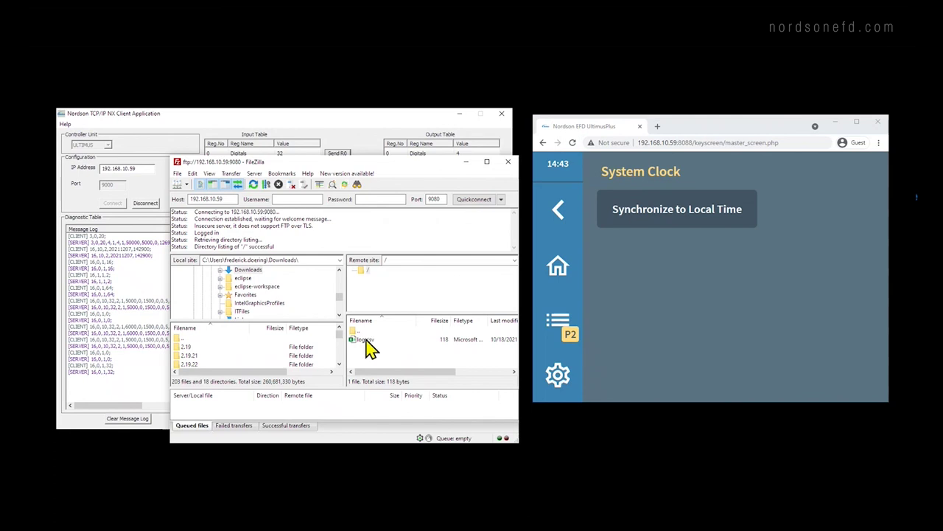
- Download log.csv from the controller to the local Downloads folder, overwriting the existing file
{"action": "double_click", "coordinate": [365, 340]}
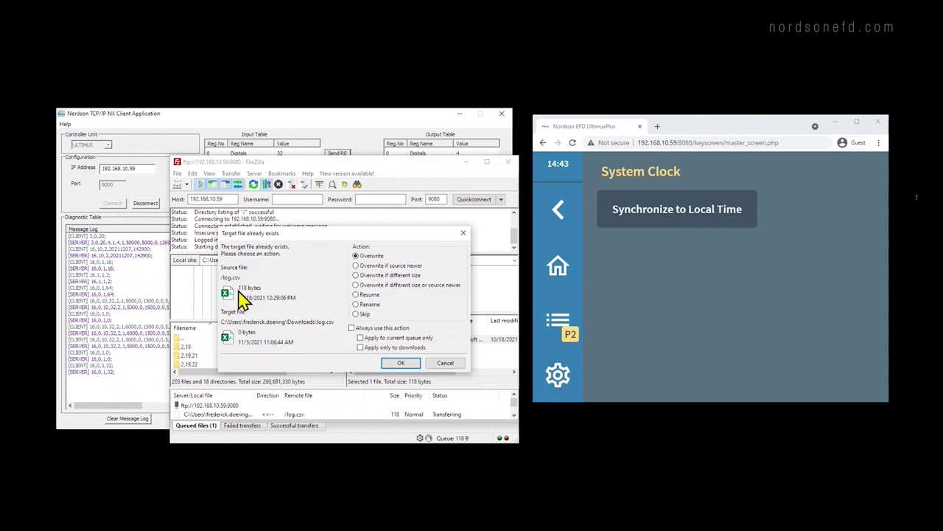
{"action": "left_click", "coordinate": [398, 363]}
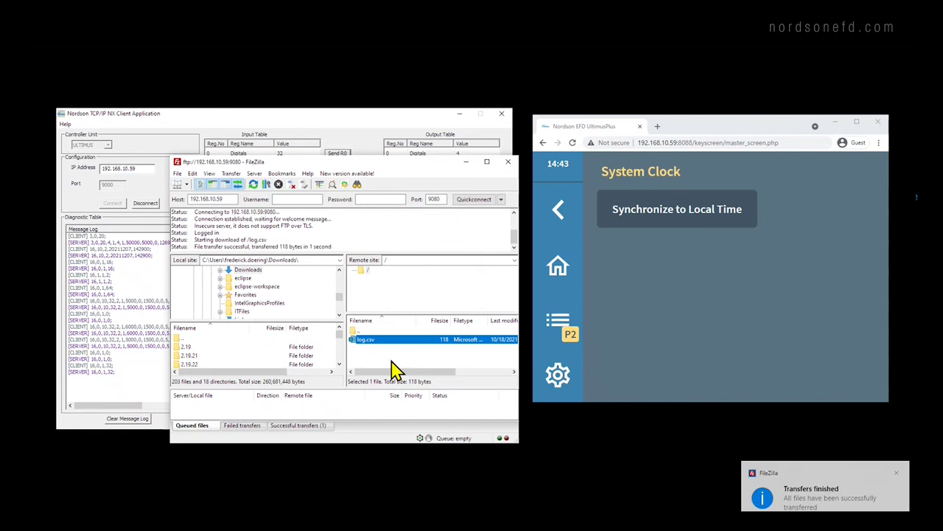